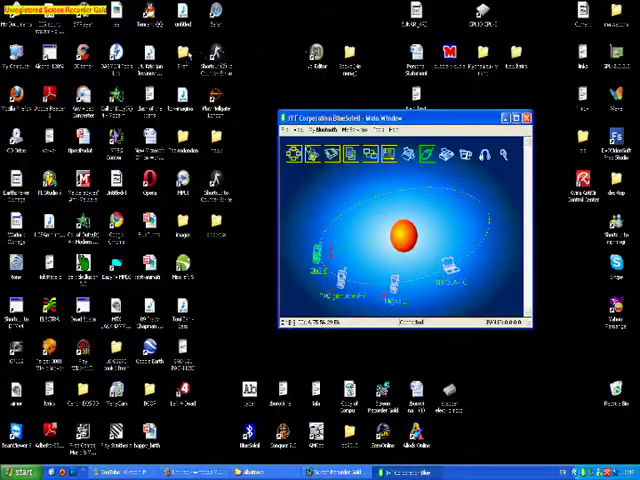
{"action": "left_click", "coordinate": [184, 56]}
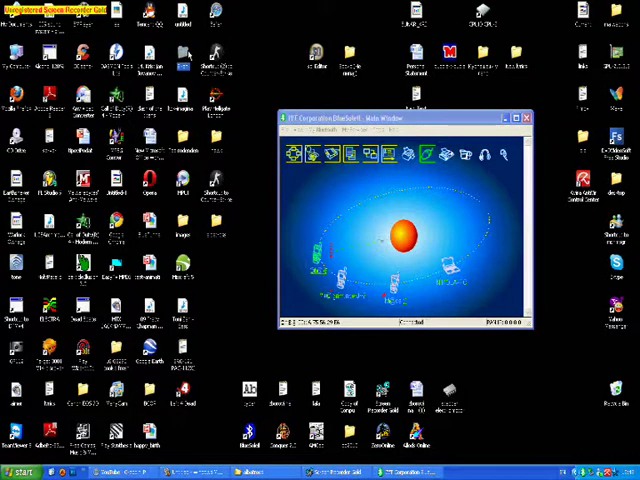
{"action": "double_click", "coordinate": [184, 52]}
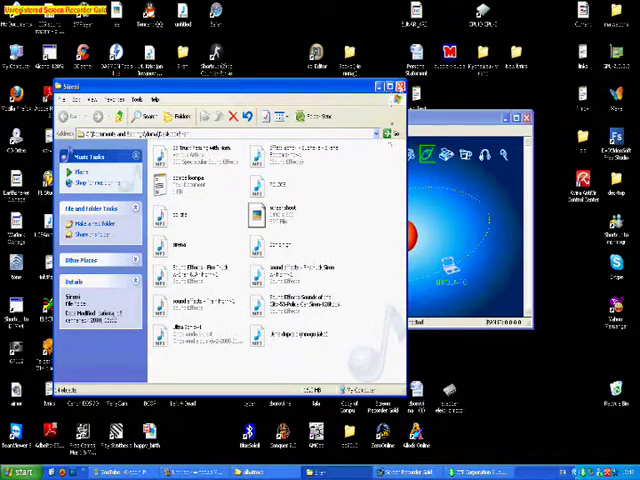
{"action": "left_click", "coordinate": [398, 88]}
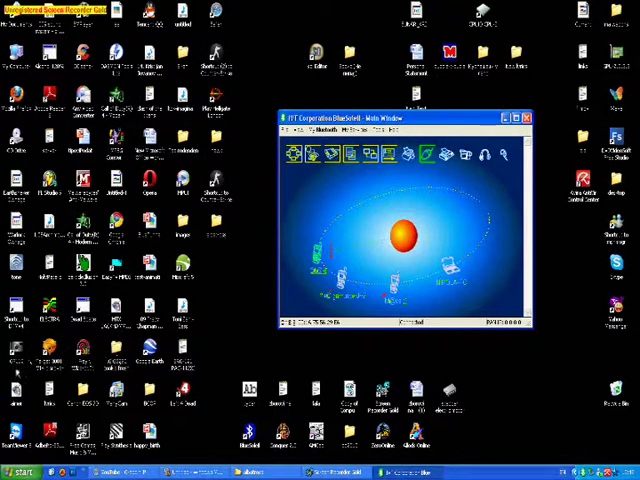
{"action": "left_click", "coordinate": [20, 471]}
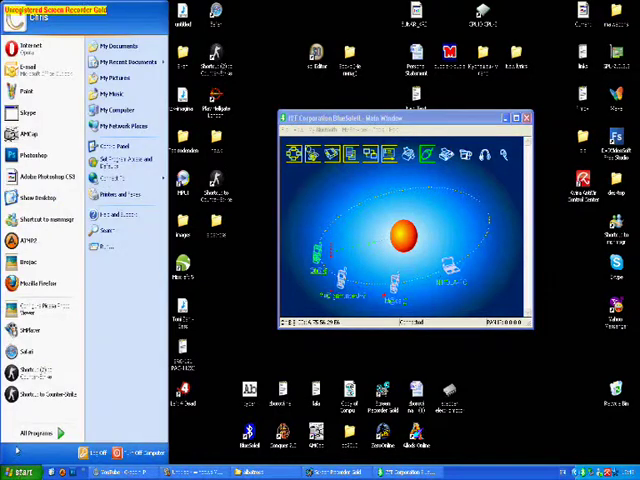
{"action": "left_click", "coordinate": [35, 432]}
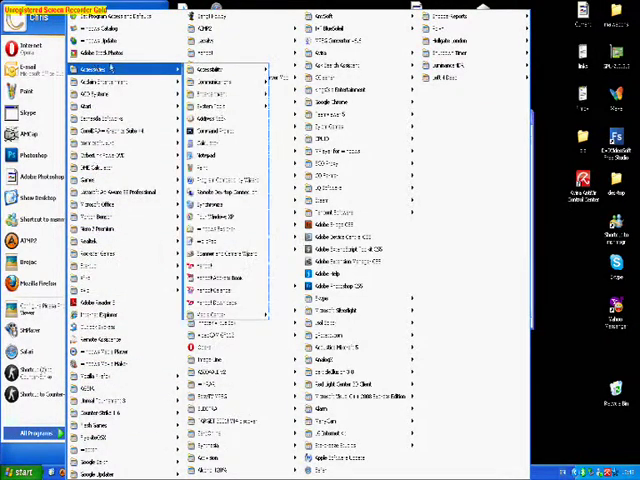
{"action": "mouse_move", "coordinate": [100, 68]}
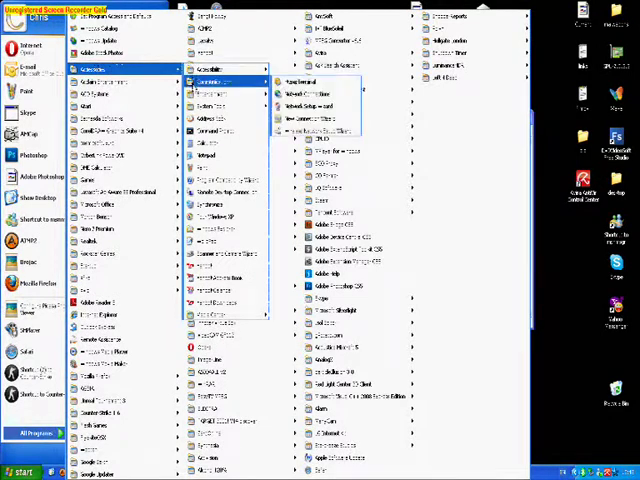
{"action": "mouse_move", "coordinate": [210, 69]}
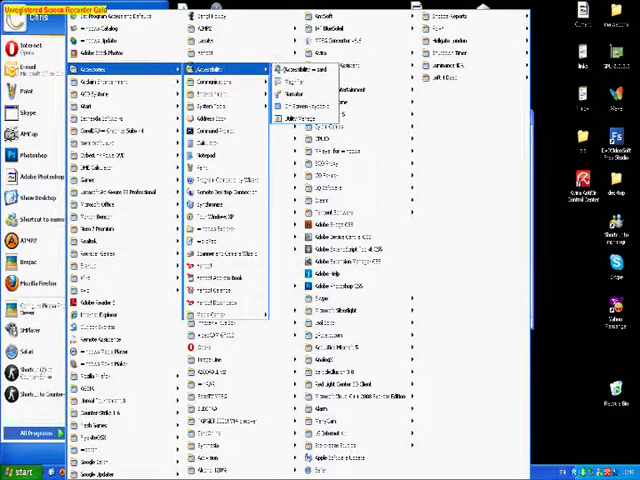
{"action": "left_click", "coordinate": [300, 105]}
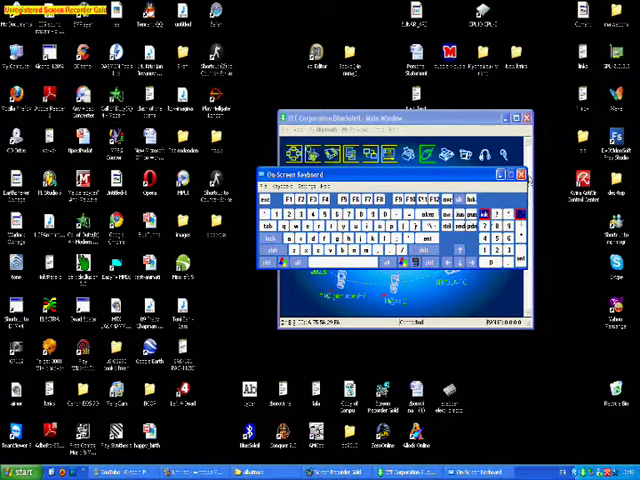
{"action": "left_click", "coordinate": [521, 175]}
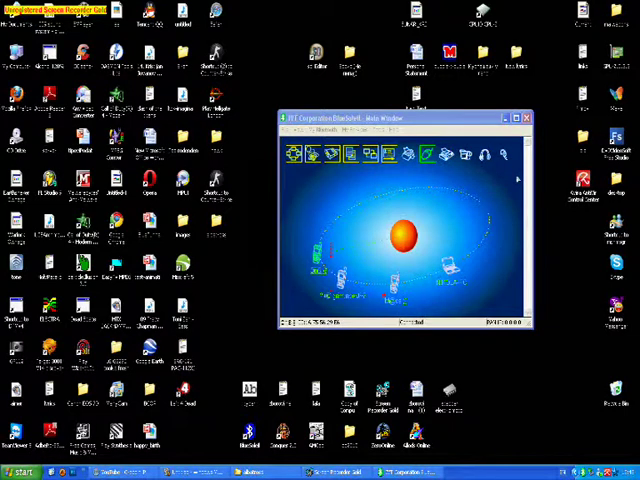